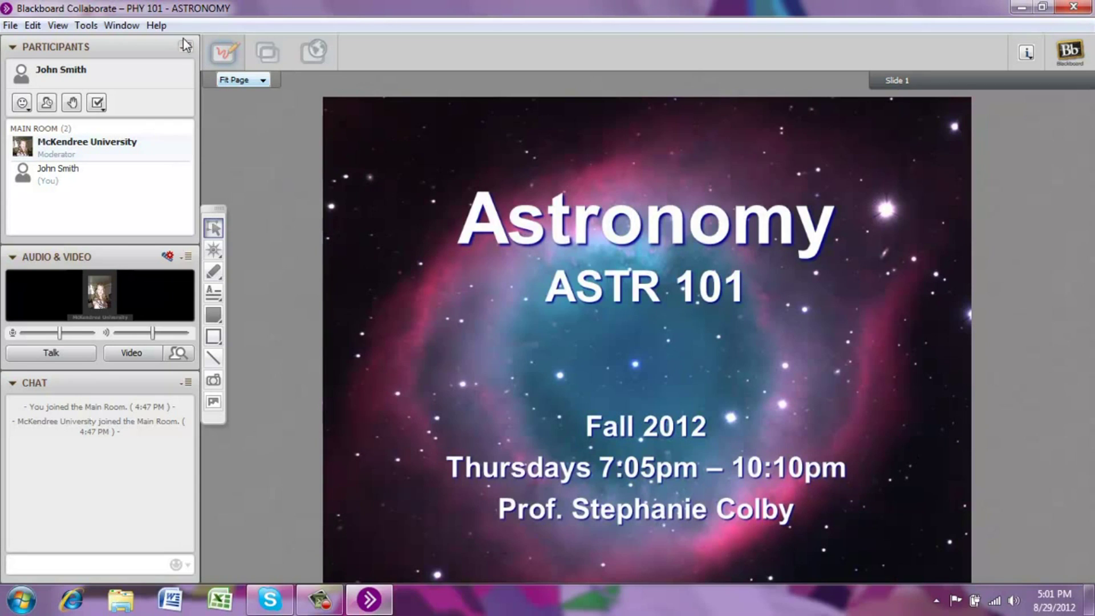
Step: Start the Audio Setup Wizard from Tools > Audio
{"action": "left_click", "coordinate": [23, 104]}
{"action": "left_click", "coordinate": [22, 224]}
{"action": "left_click", "coordinate": [78, 29]}
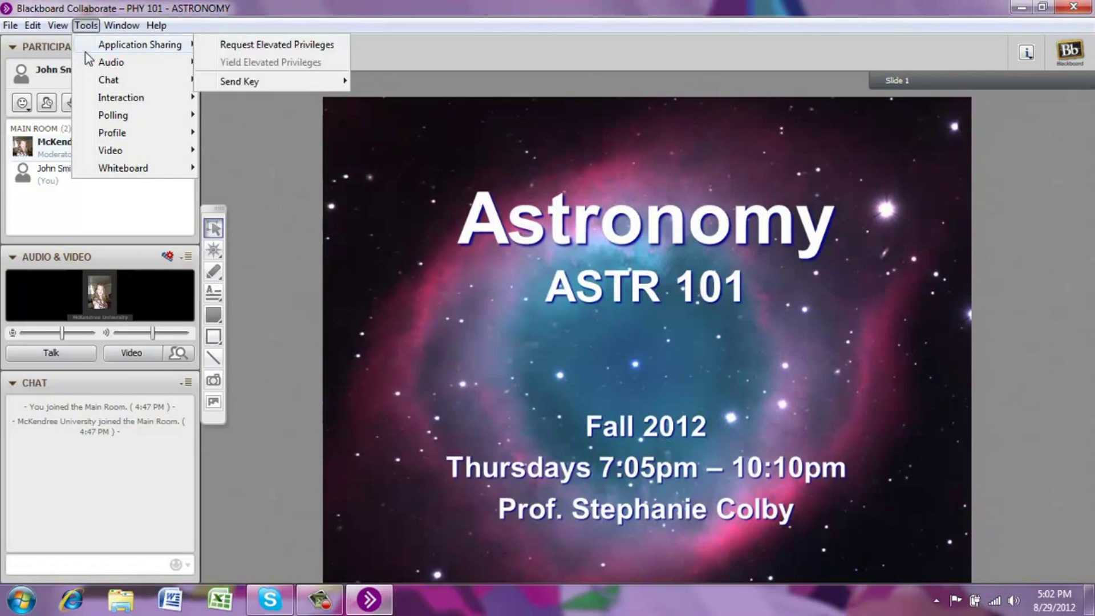
{"action": "mouse_move", "coordinate": [94, 62]}
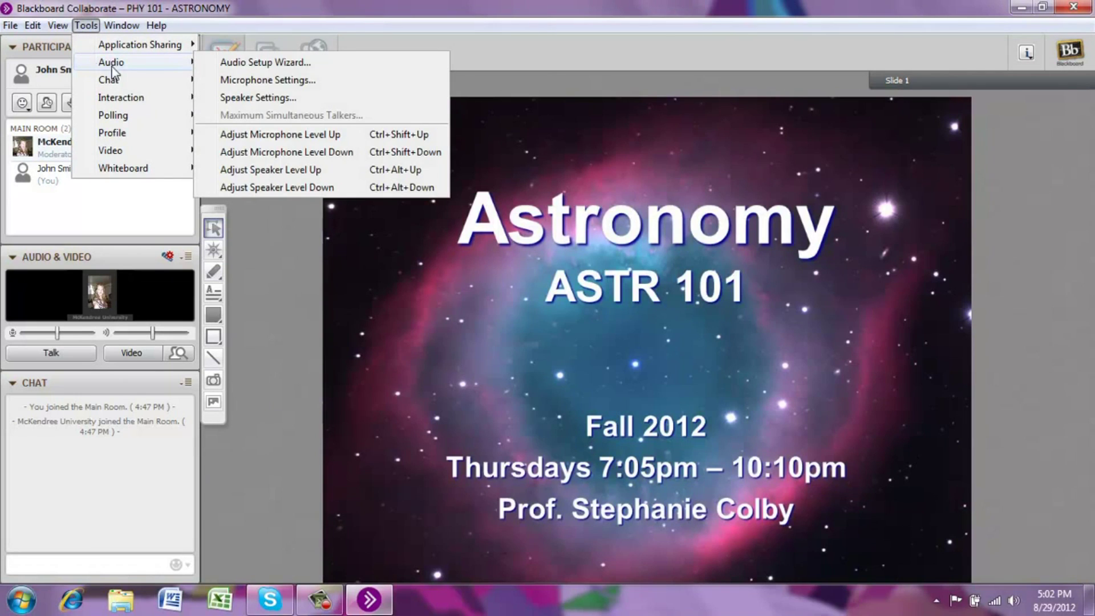
{"action": "left_click", "coordinate": [231, 66]}
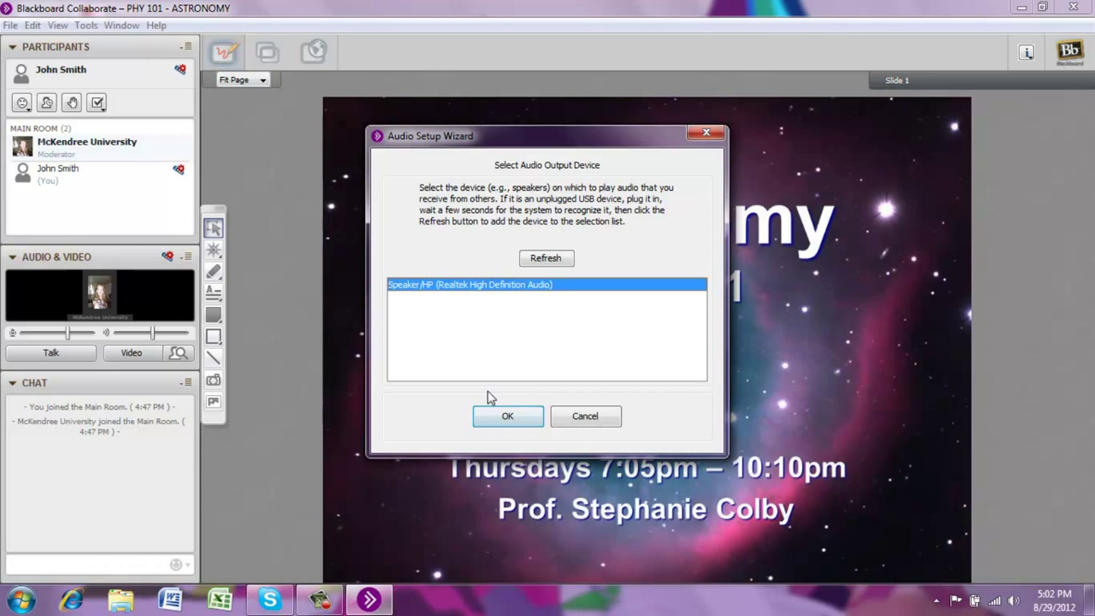
Step: Accept the speaker, play the test message, raise the volume slightly, and confirm the level
{"action": "left_click", "coordinate": [507, 418]}
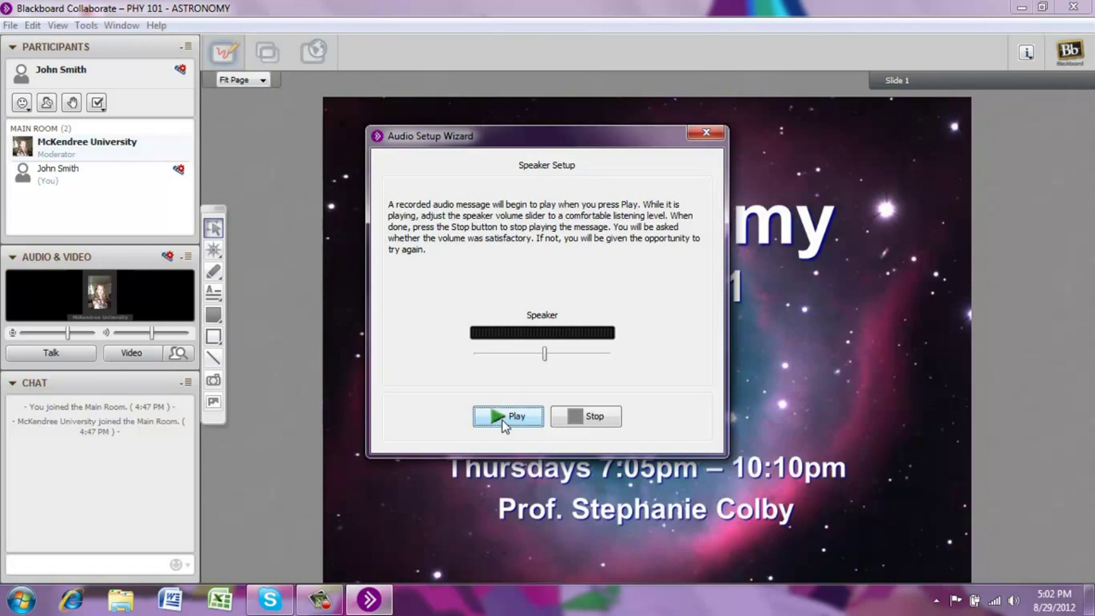
{"action": "left_click", "coordinate": [502, 419]}
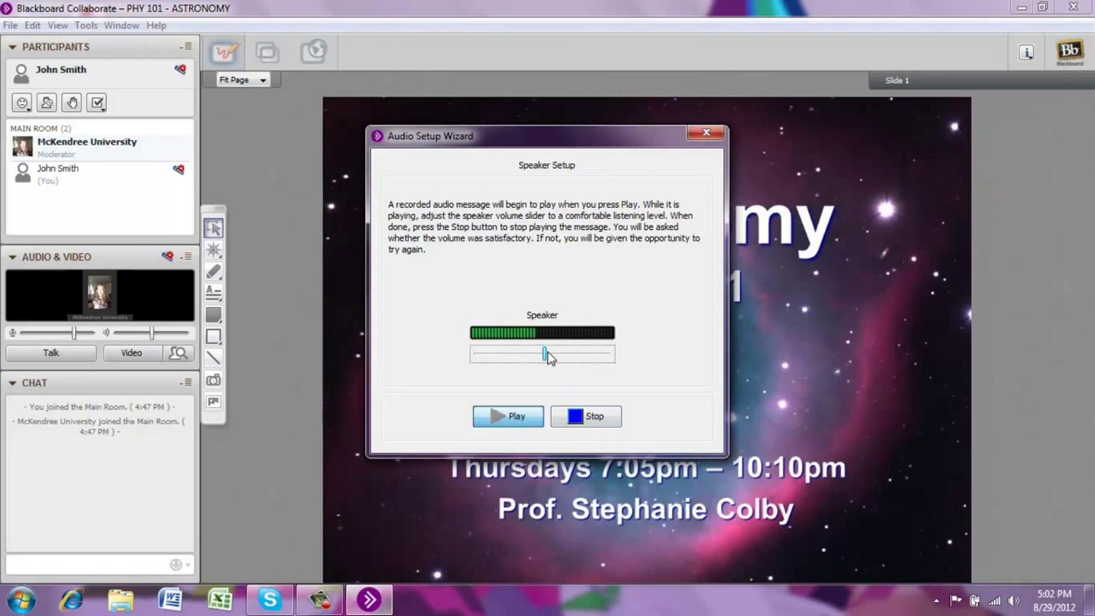
{"action": "mouse_move", "coordinate": [547, 355]}
{"action": "left_mouse_down"}
{"action": "mouse_move", "coordinate": [593, 355]}
{"action": "mouse_move", "coordinate": [502, 354]}
{"action": "mouse_move", "coordinate": [550, 355]}
{"action": "left_mouse_up"}
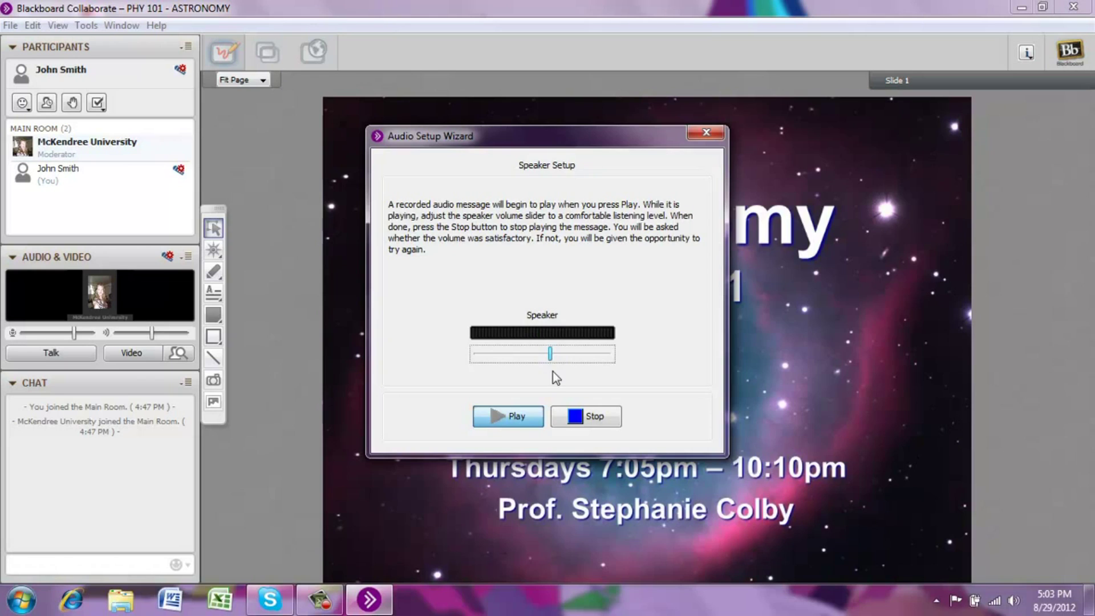
{"action": "left_click", "coordinate": [559, 412]}
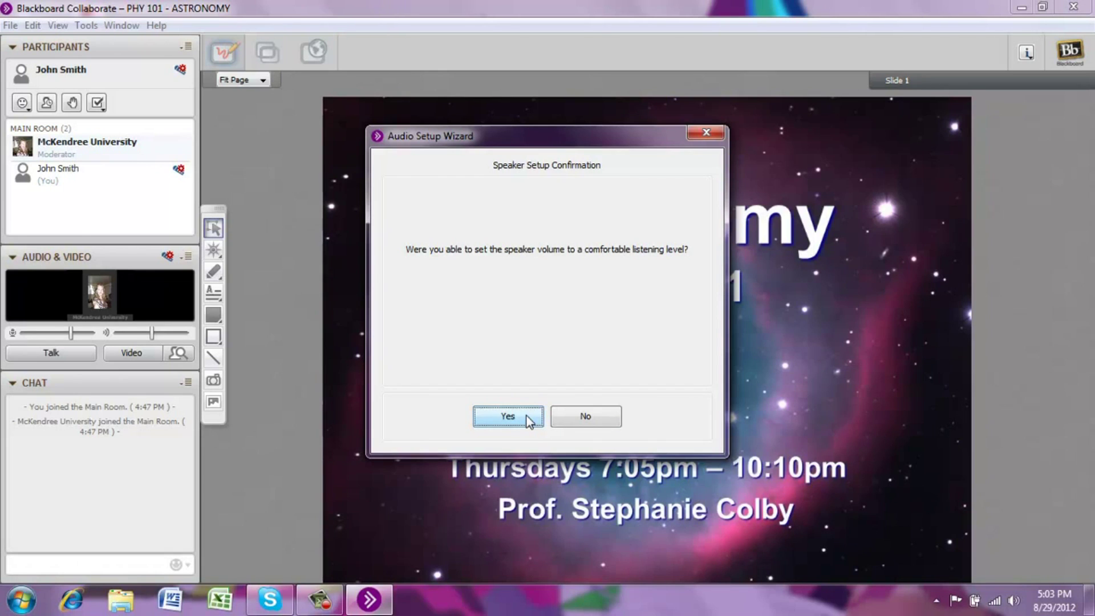
{"action": "left_click", "coordinate": [528, 420]}
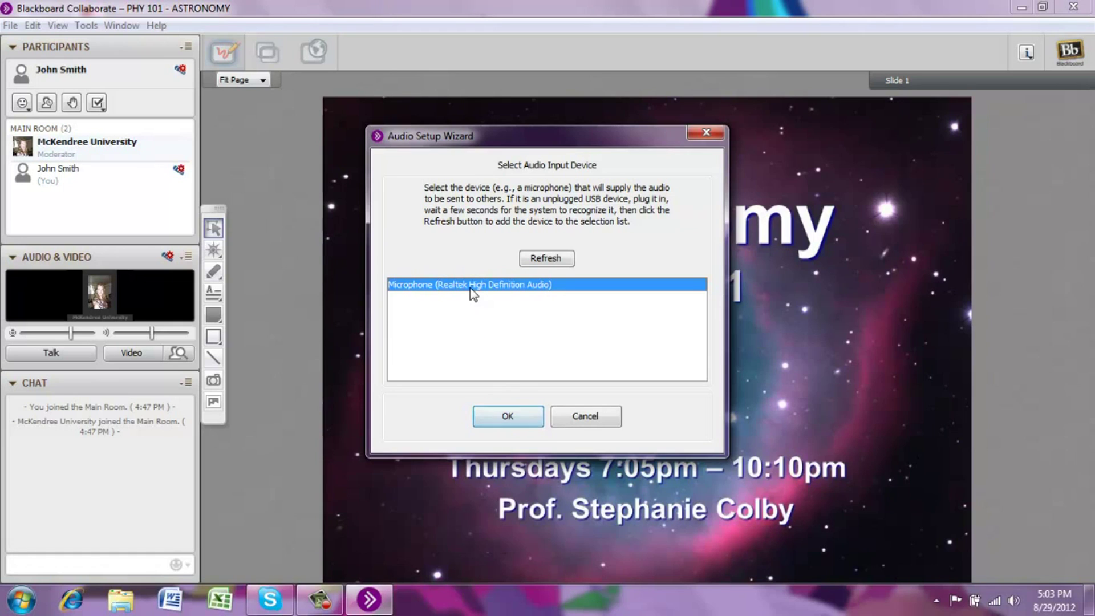
Step: Accept the Realtek microphone, record and play back a test clip, confirm it, and close the wizard
{"action": "left_click", "coordinate": [508, 418]}
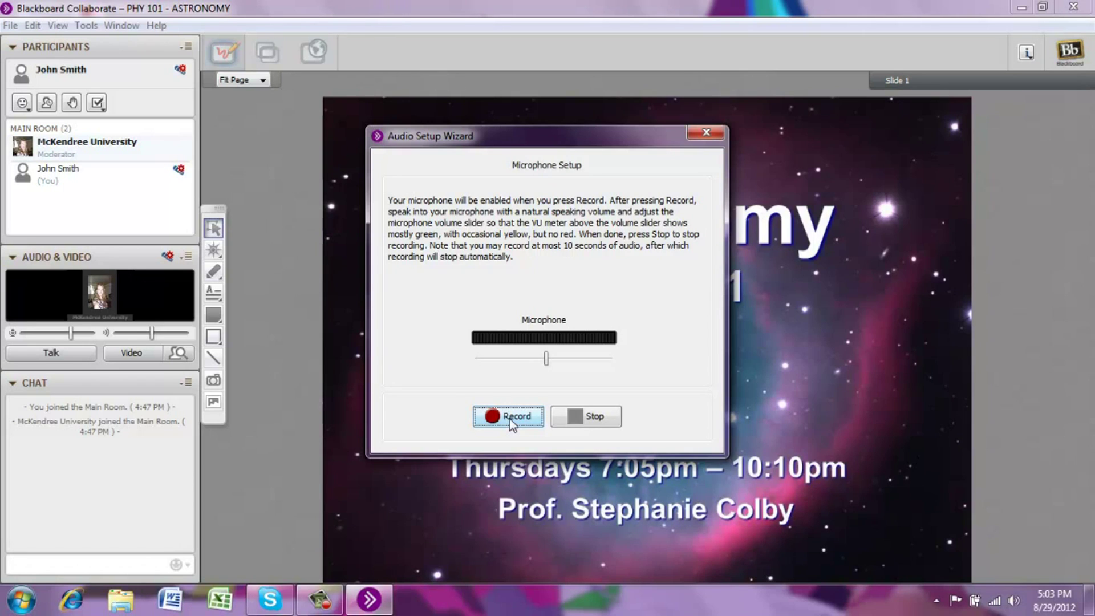
{"action": "left_click", "coordinate": [509, 418]}
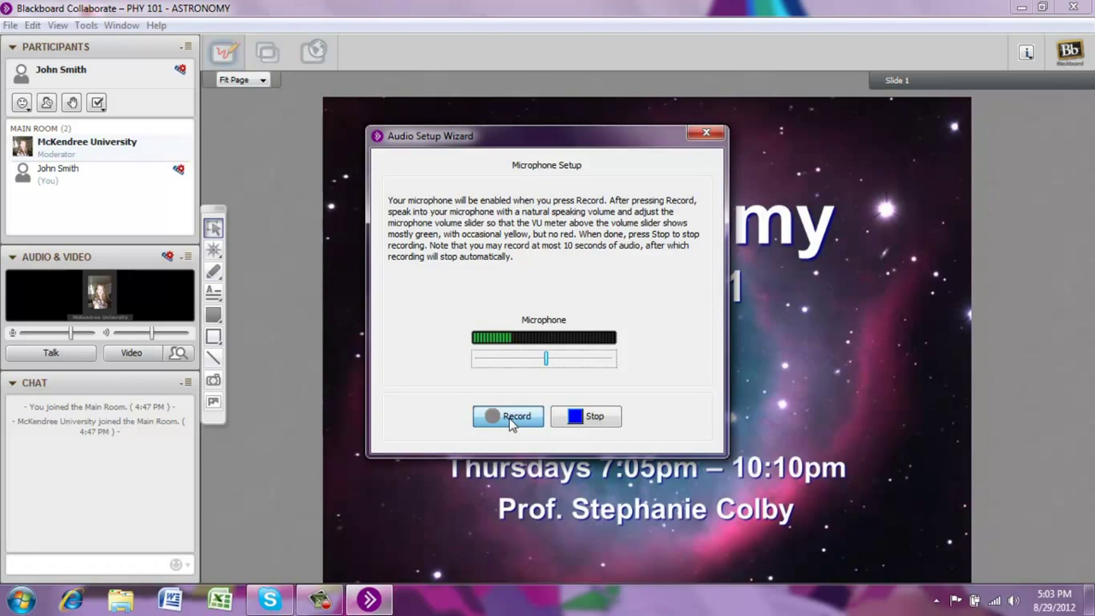
{"action": "left_click", "coordinate": [590, 422]}
{"action": "left_click", "coordinate": [591, 420]}
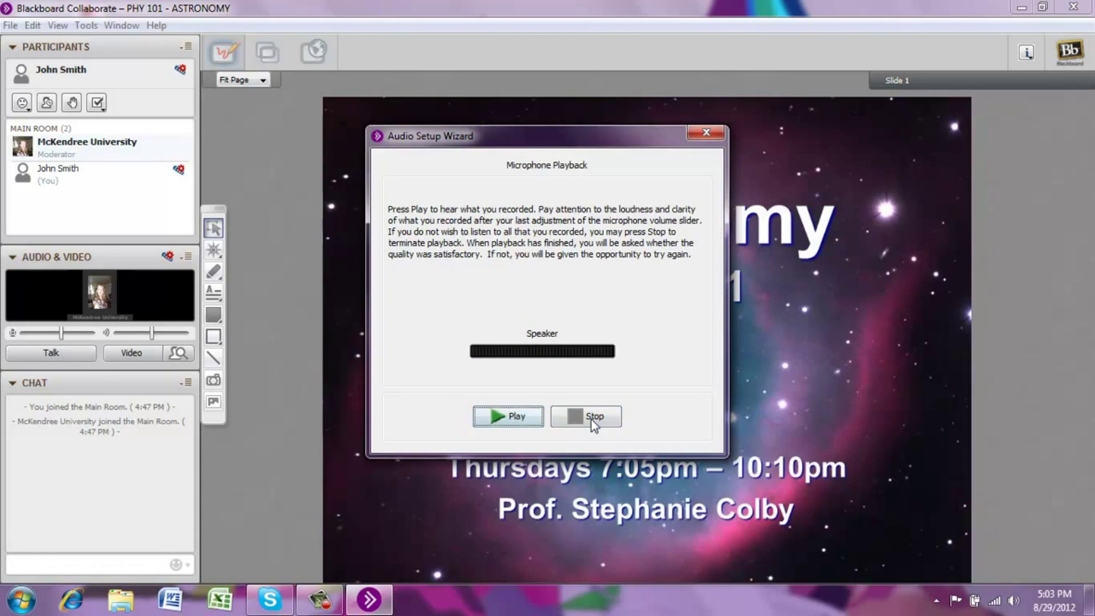
{"action": "left_click", "coordinate": [509, 420]}
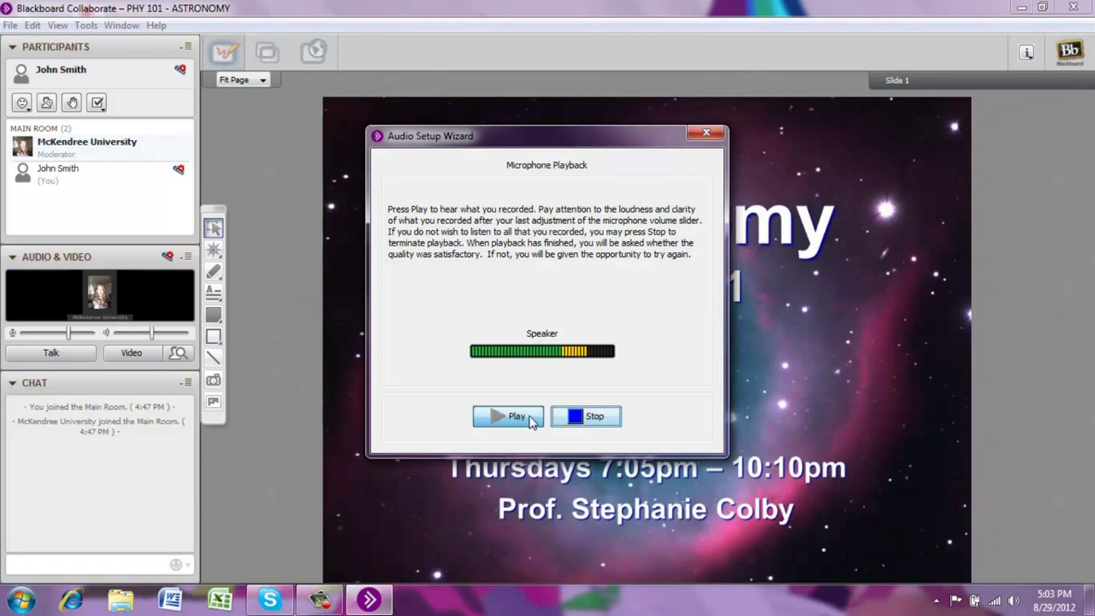
{"action": "left_click", "coordinate": [576, 419]}
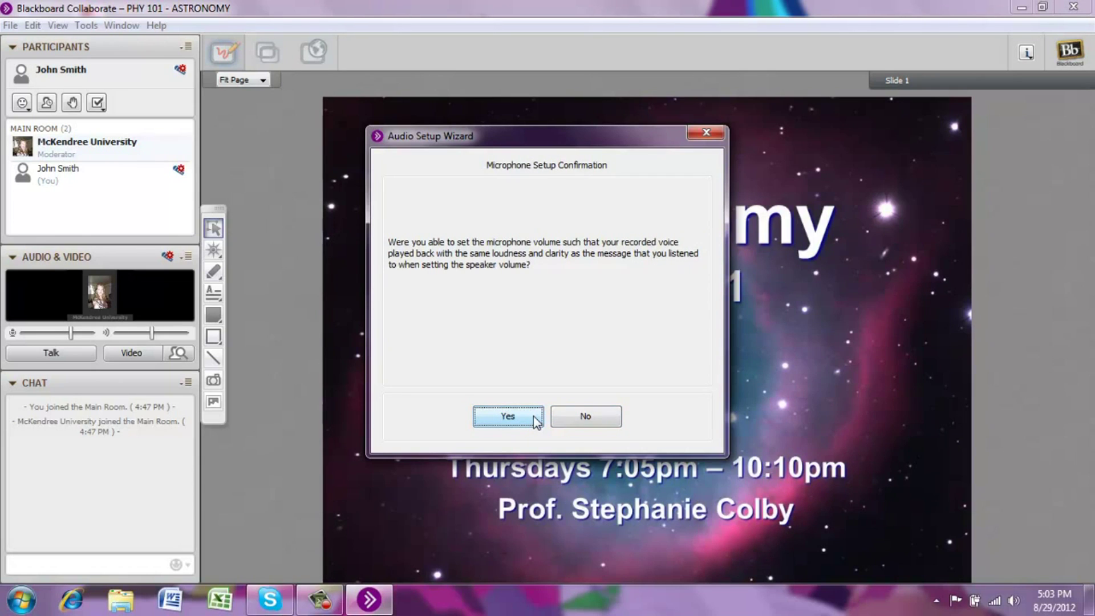
{"action": "left_click", "coordinate": [536, 421]}
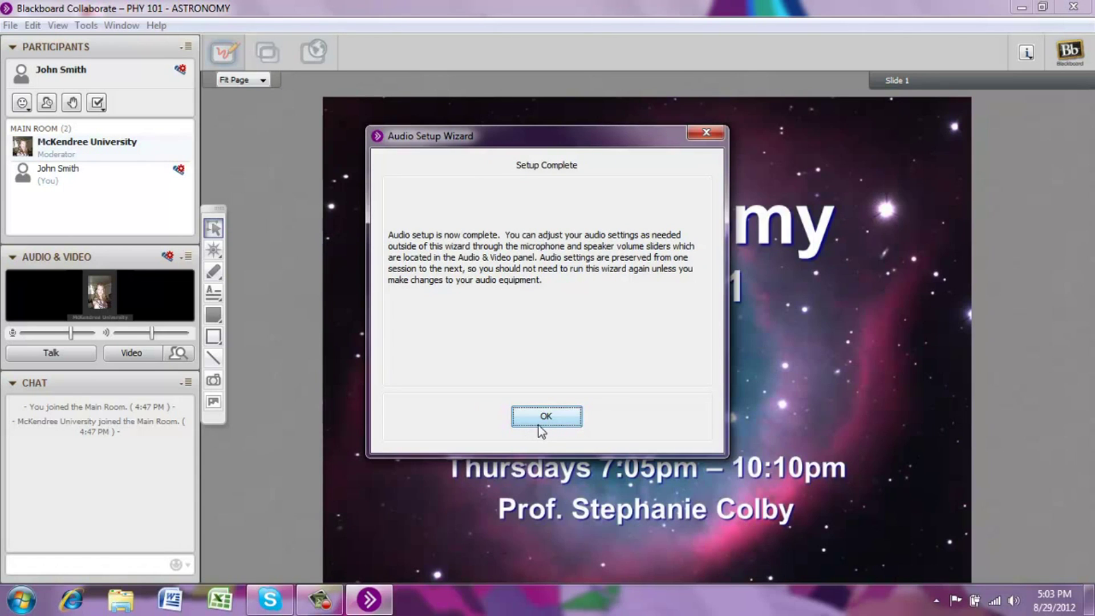
{"action": "left_click", "coordinate": [544, 420]}
{"action": "left_click", "coordinate": [545, 418]}
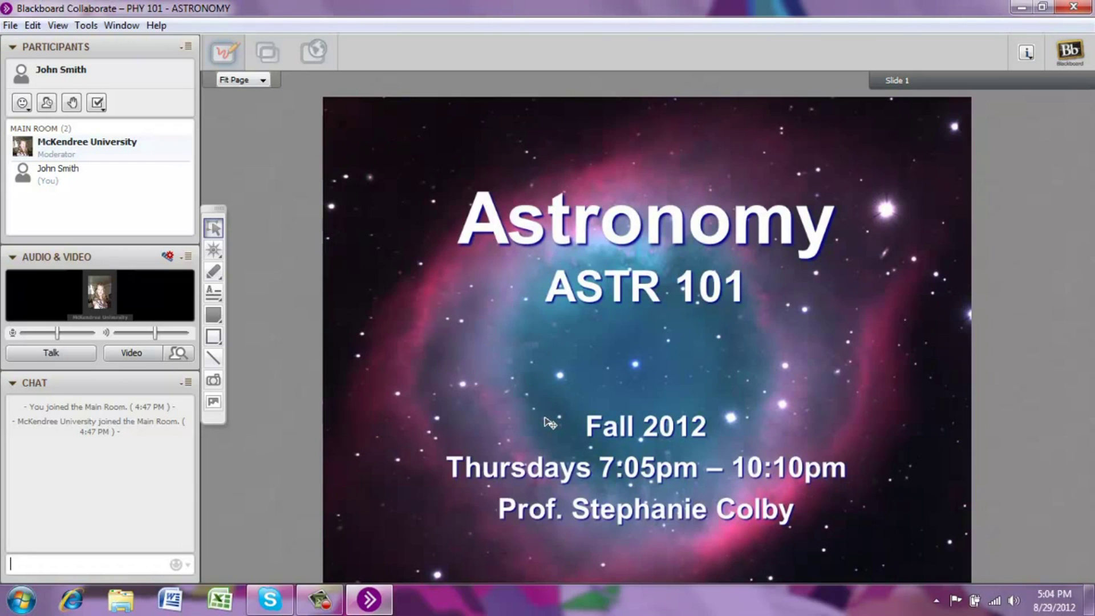
{"action": "left_click", "coordinate": [90, 26]}
{"action": "mouse_move", "coordinate": [92, 63]}
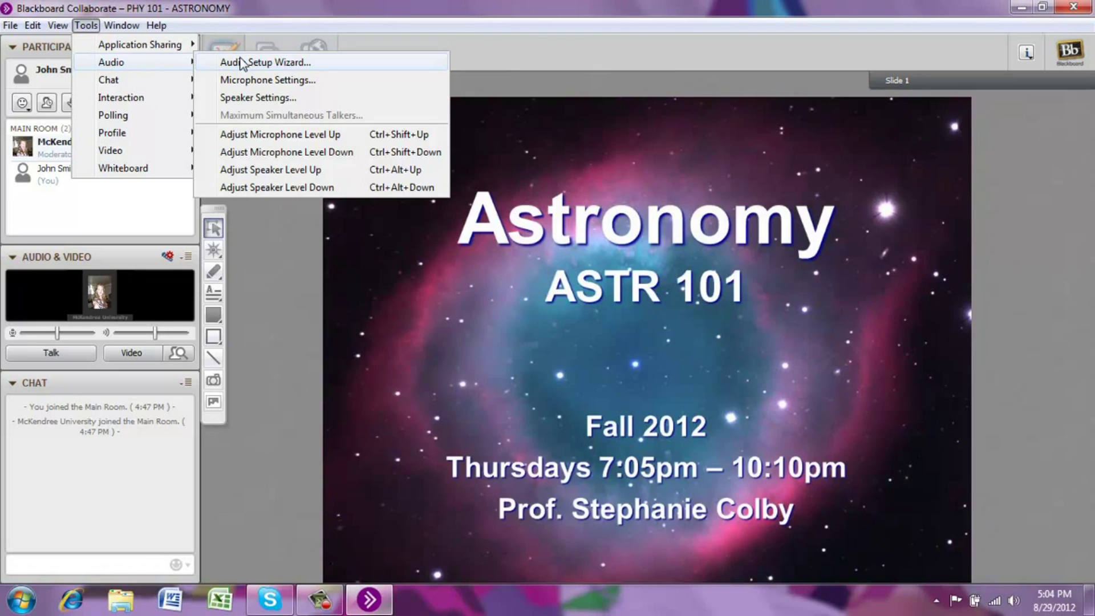
{"action": "left_click", "coordinate": [263, 267]}
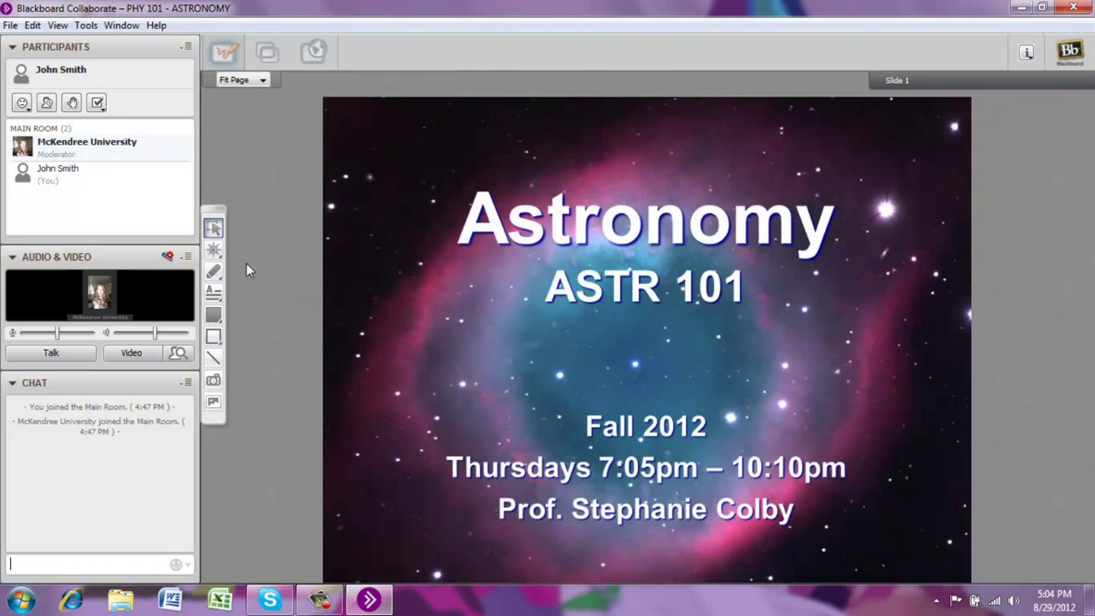
{"action": "left_click", "coordinate": [166, 257]}
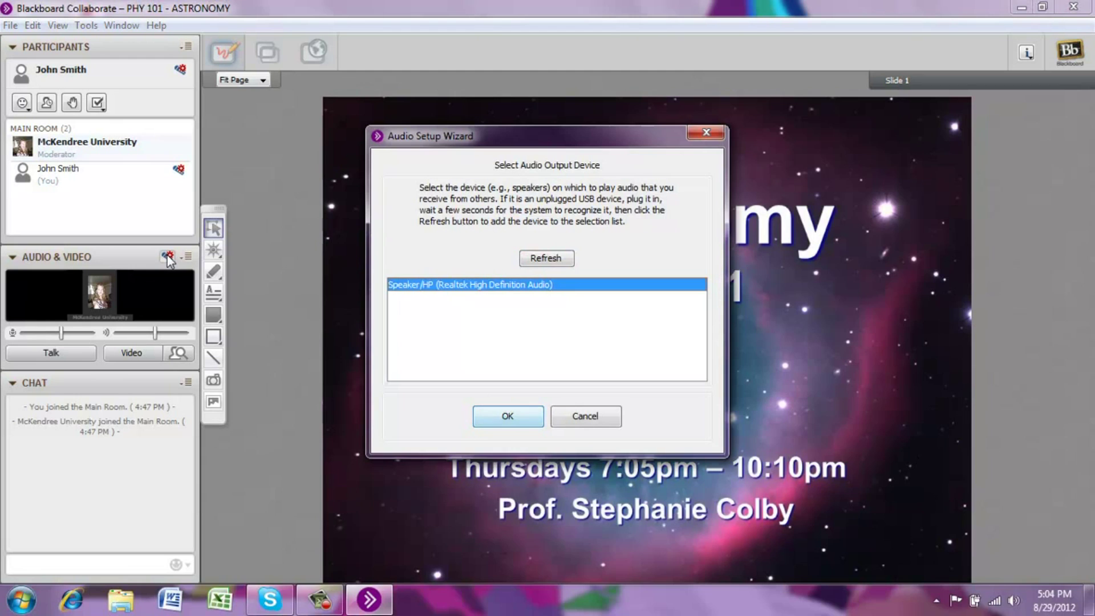
{"action": "left_click", "coordinate": [599, 415]}
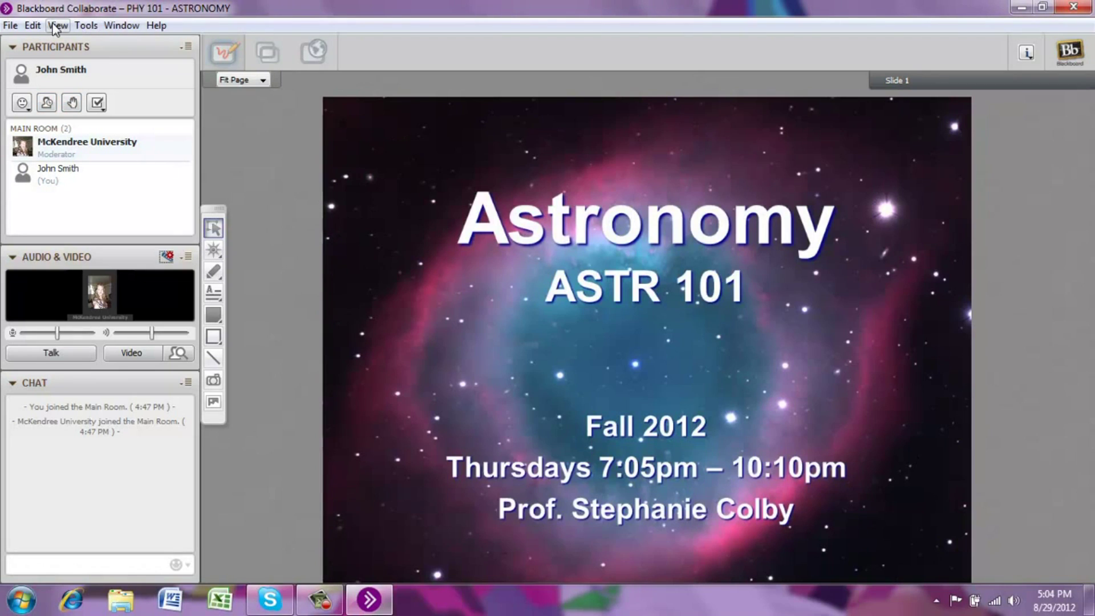
{"action": "left_click", "coordinate": [33, 25]}
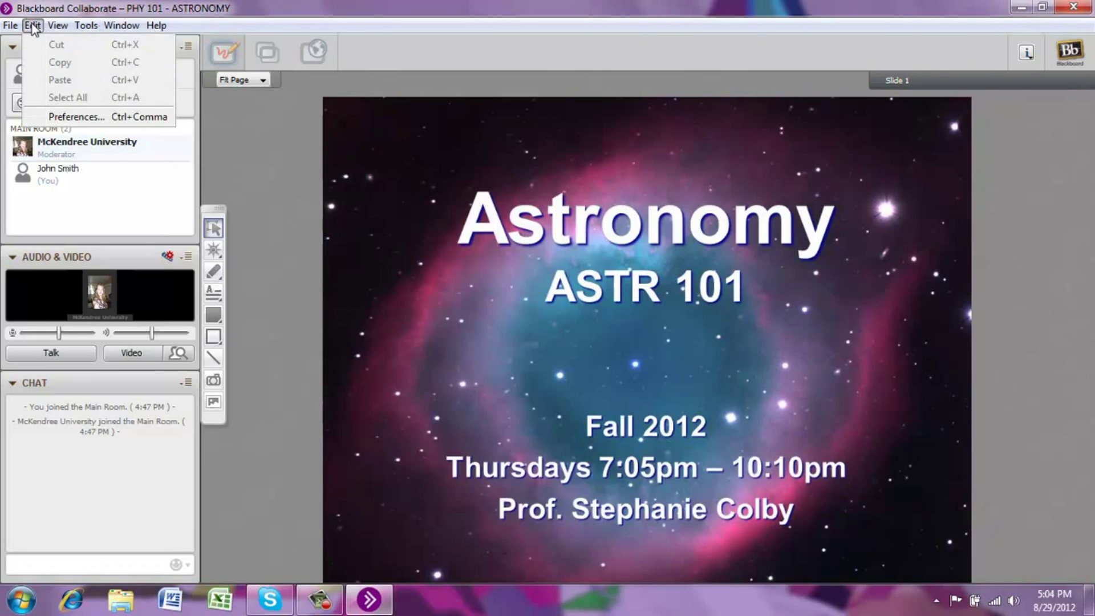
Step: Open Preferences at My Profile and fix the misspelled Company name
{"action": "left_click", "coordinate": [64, 117]}
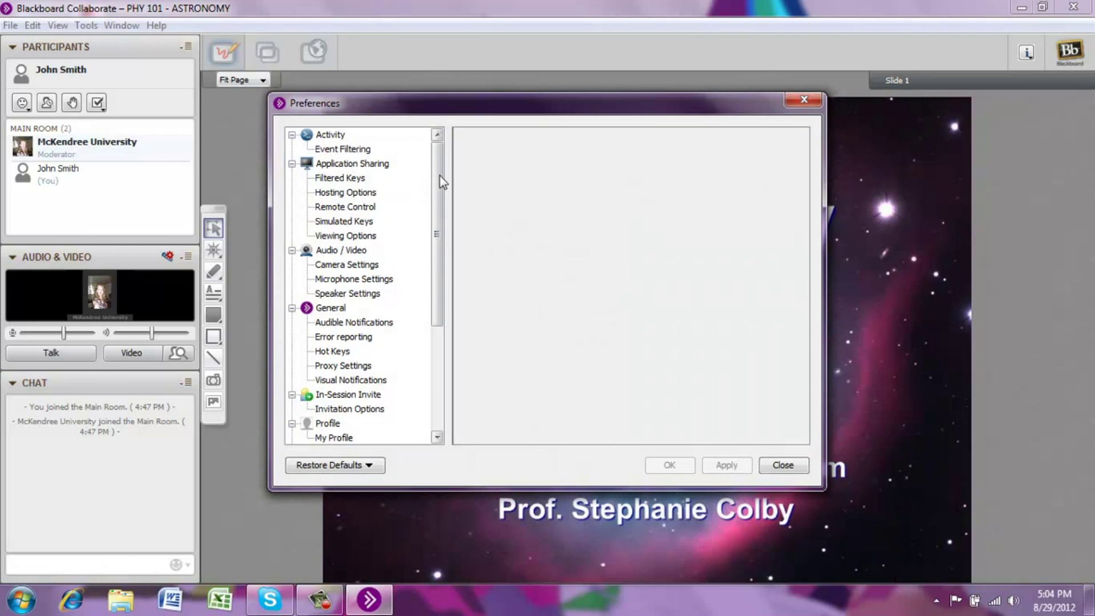
{"action": "scroll", "coordinate": [437, 174], "scroll_direction": "down", "scroll_amount": 3}
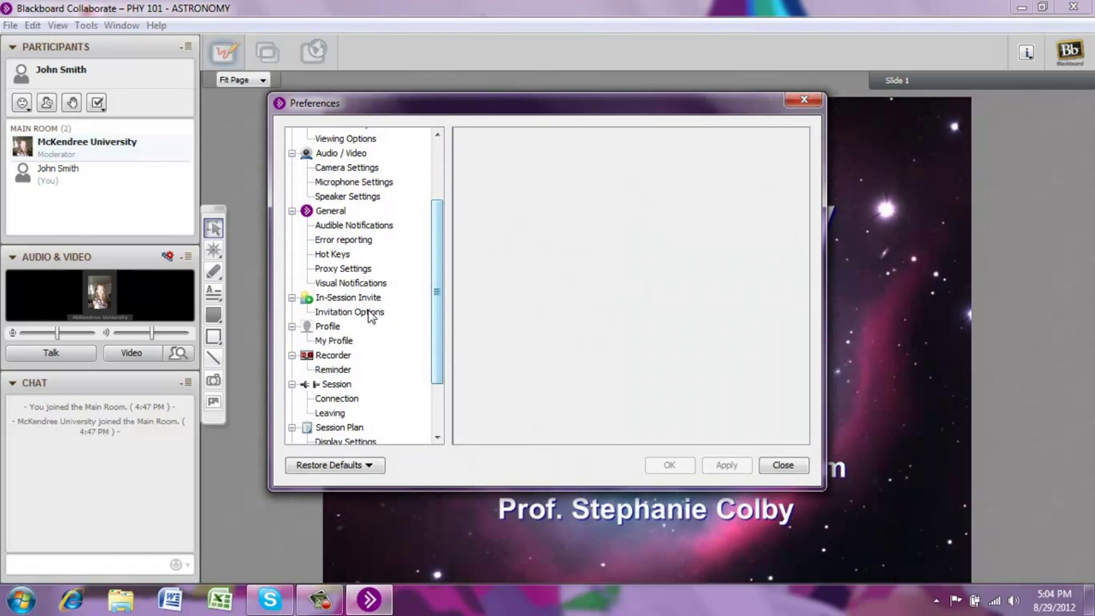
{"action": "left_click", "coordinate": [334, 341]}
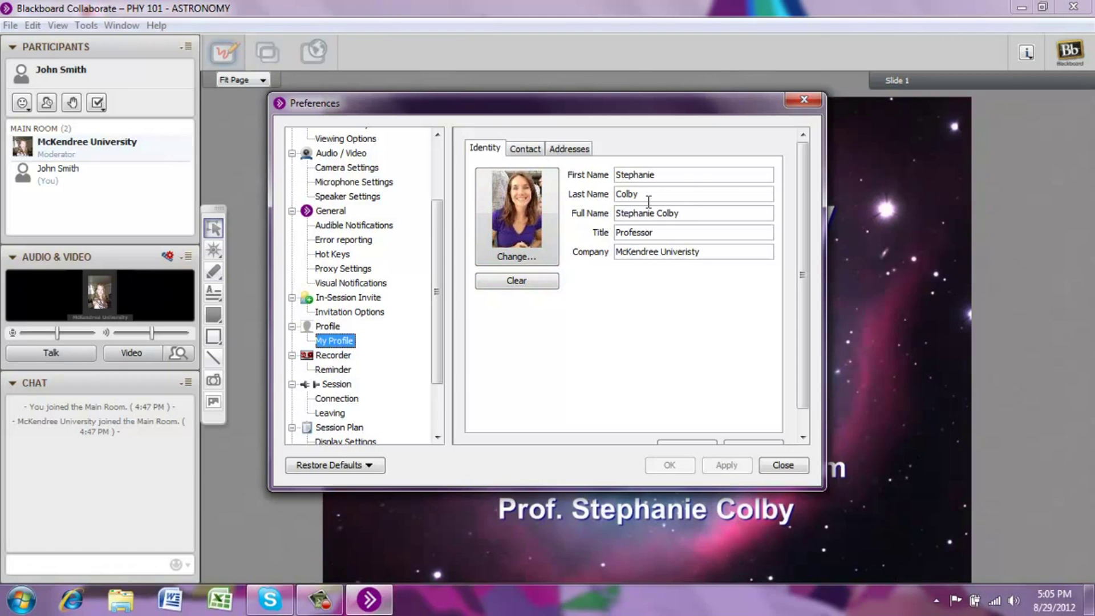
{"action": "left_click", "coordinate": [700, 253]}
{"action": "key", "text": "BackSpace"}
{"action": "key", "text": "BackSpace"}
{"action": "key", "text": "BackSpace"}
{"action": "key", "text": "BackSpace"}
{"action": "type", "text": "sity"}
Step: Check the Contact and Addresses tabs, return to Identity, and close Preferences
{"action": "left_click", "coordinate": [523, 150]}
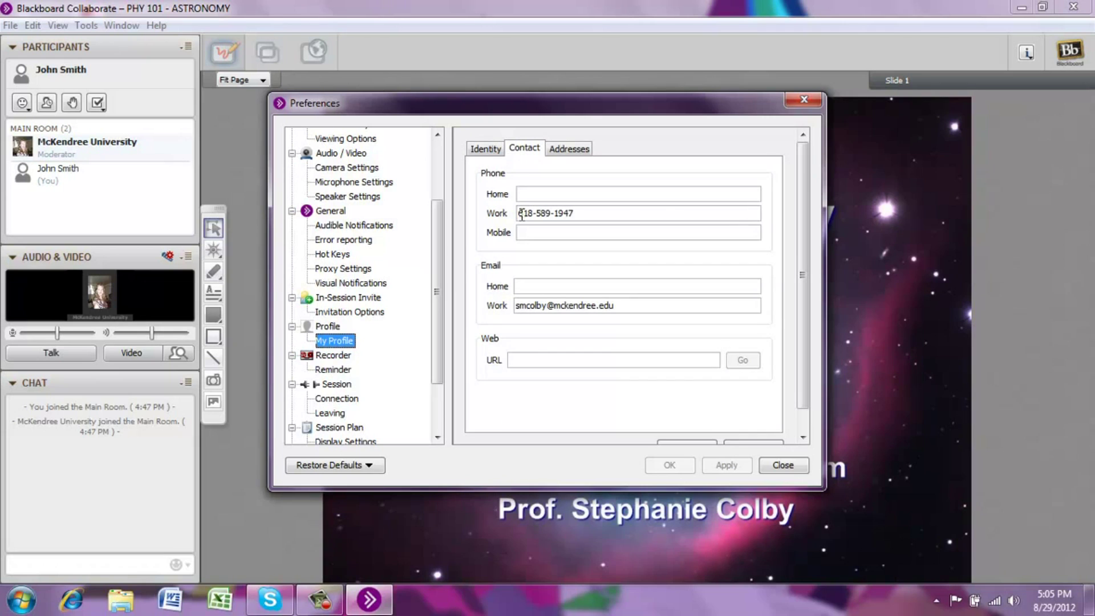
{"action": "left_click", "coordinate": [563, 153]}
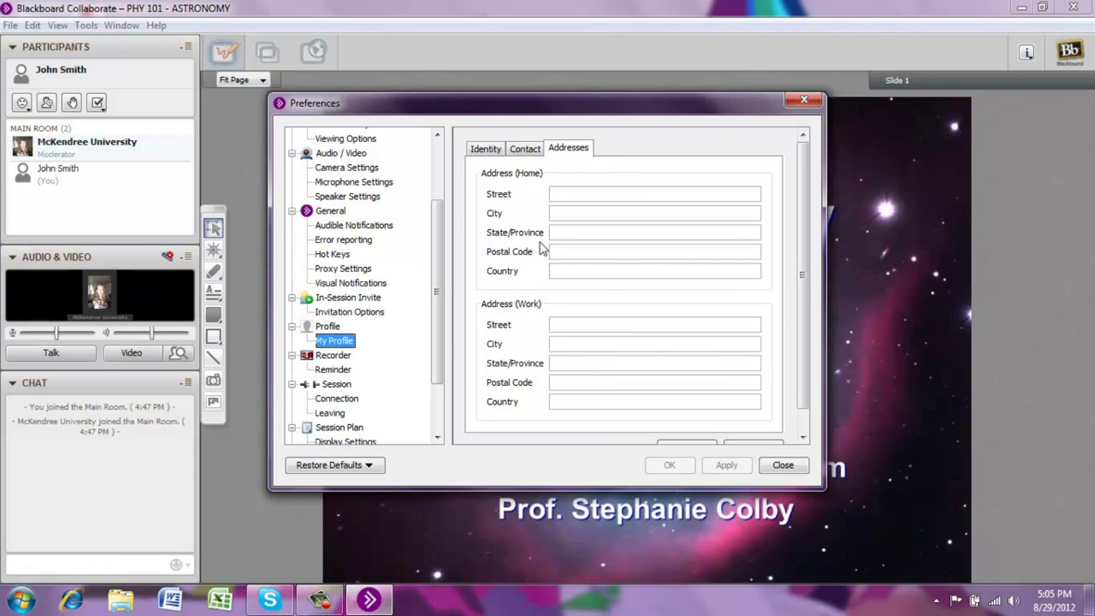
{"action": "left_click", "coordinate": [499, 151]}
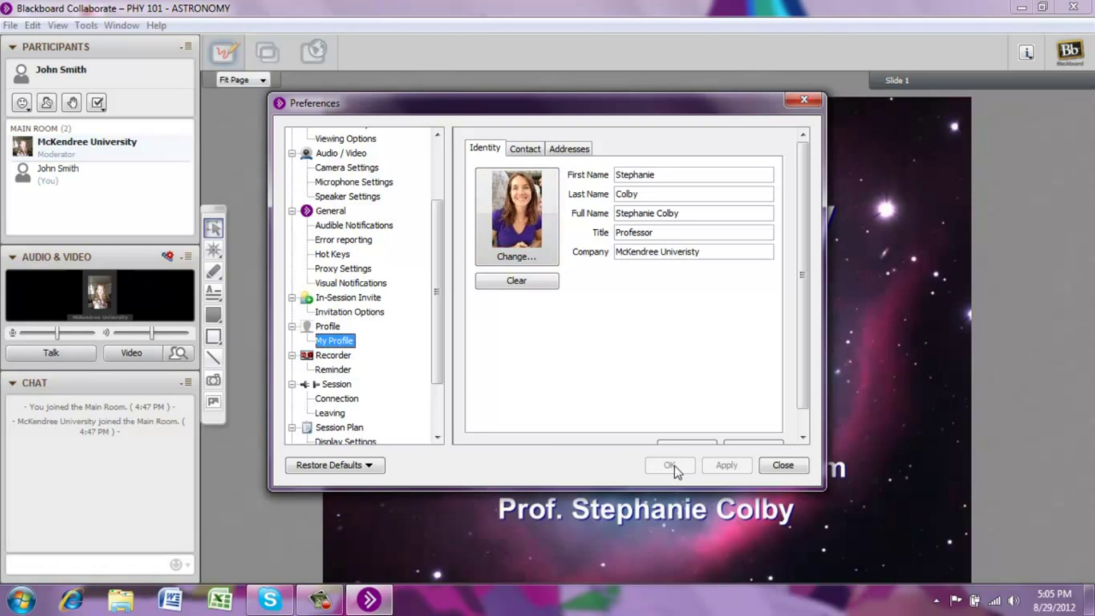
{"action": "left_click", "coordinate": [780, 466]}
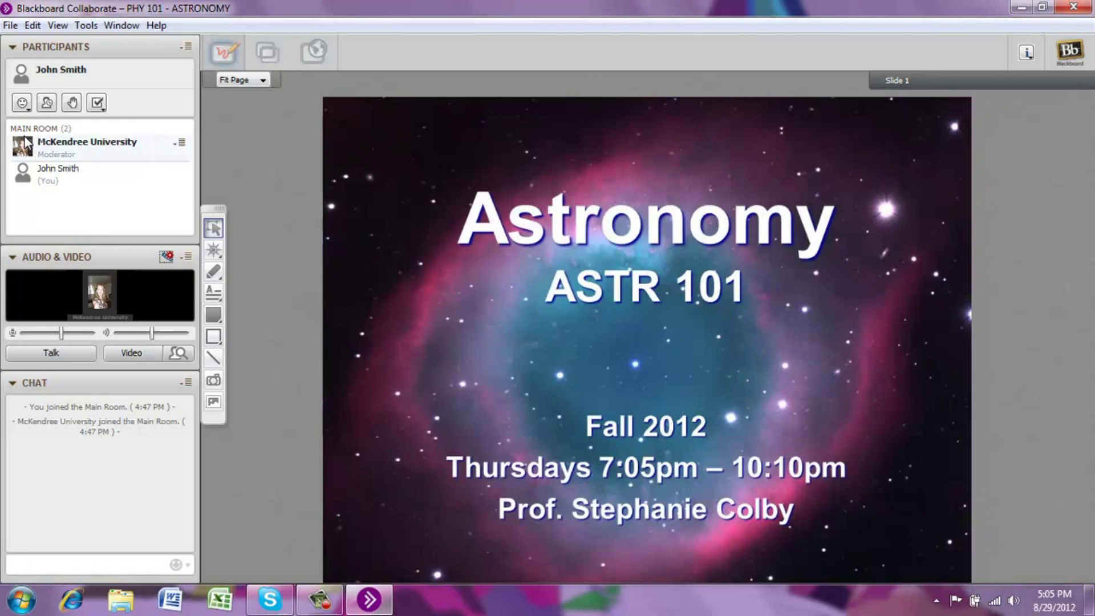
{"action": "mouse_move", "coordinate": [26, 142]}
{"action": "left_click", "coordinate": [182, 49]}
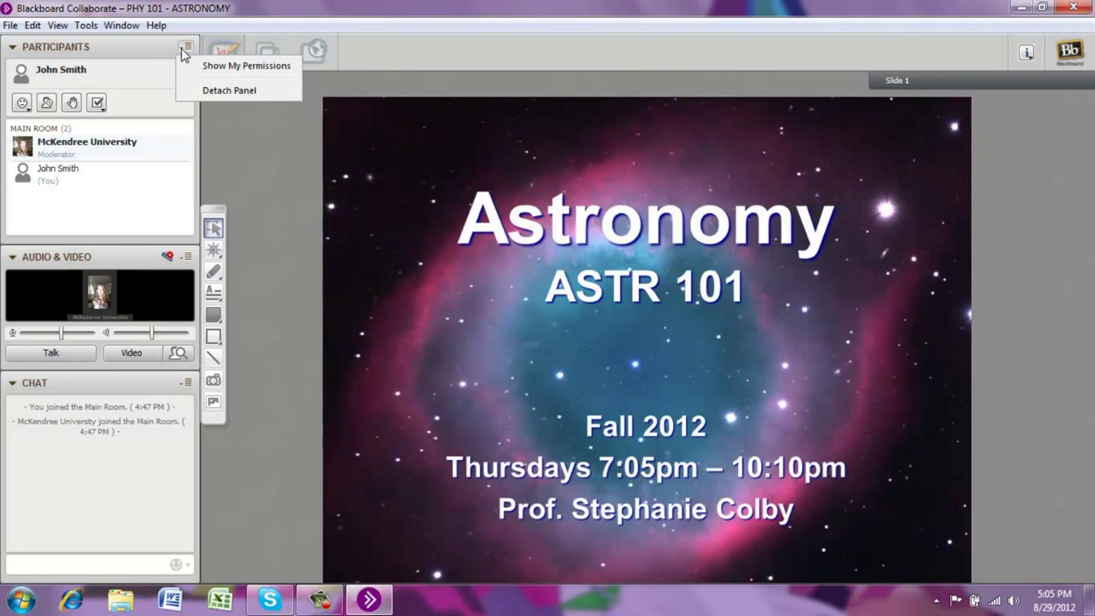
Step: Detach the Participants panel, move it beside the audio and chat column, then re-attach it
{"action": "left_click", "coordinate": [200, 91]}
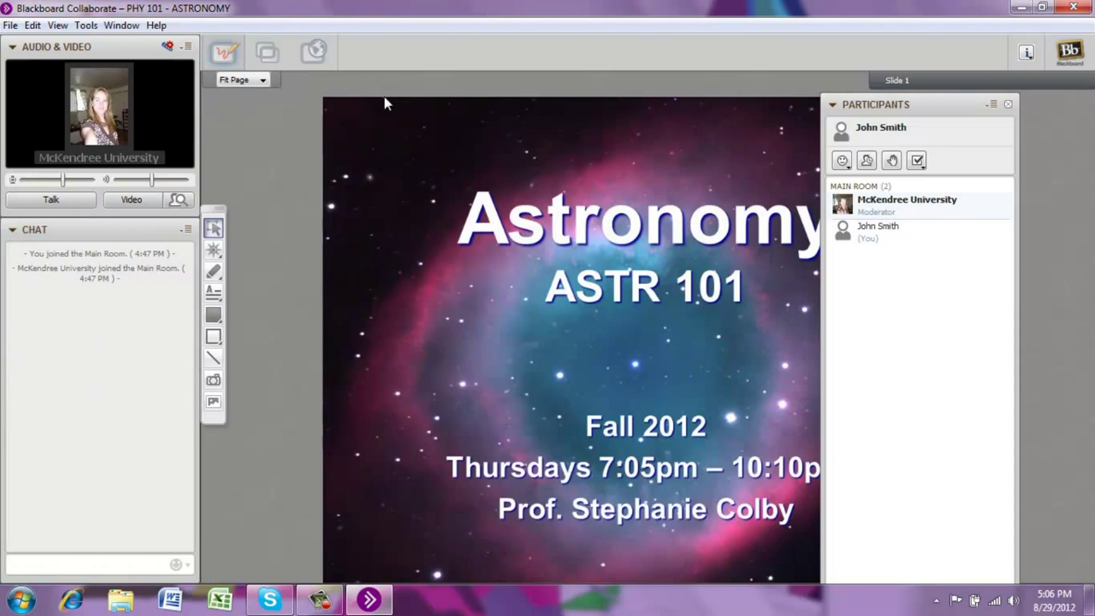
{"action": "left_click_drag", "start_coordinate": [878, 105], "coordinate": [700, 41]}
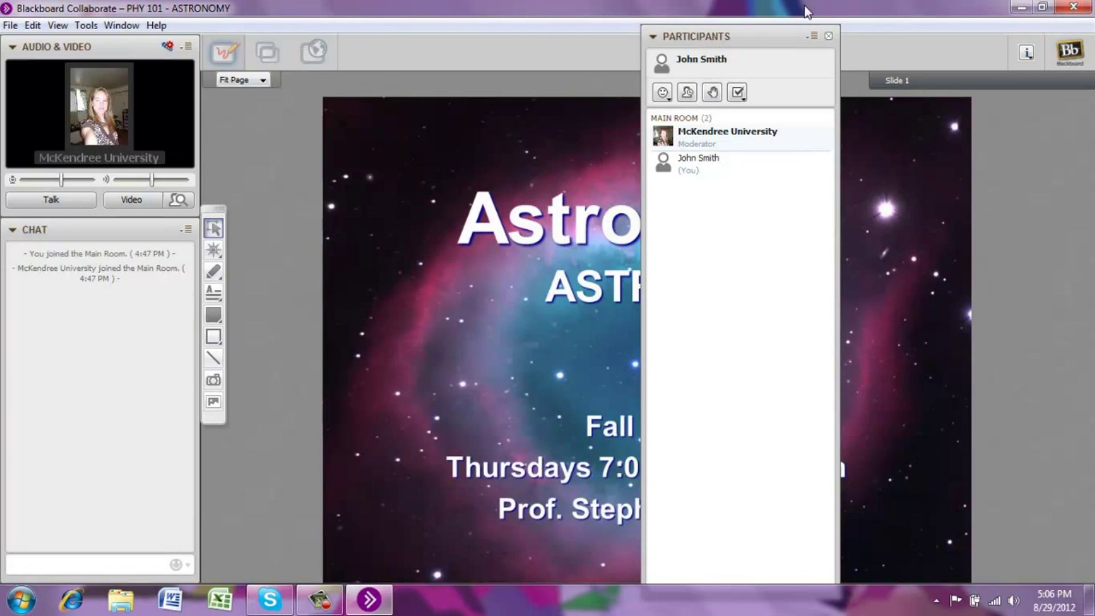
{"action": "left_click_drag", "start_coordinate": [809, 36], "coordinate": [373, 67]}
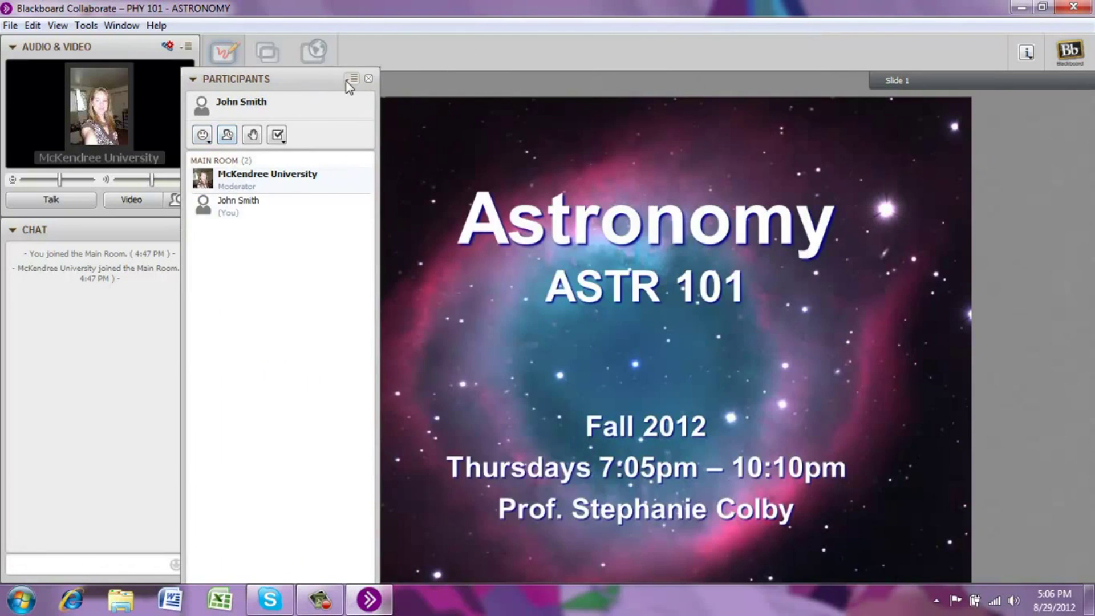
{"action": "left_click", "coordinate": [347, 79]}
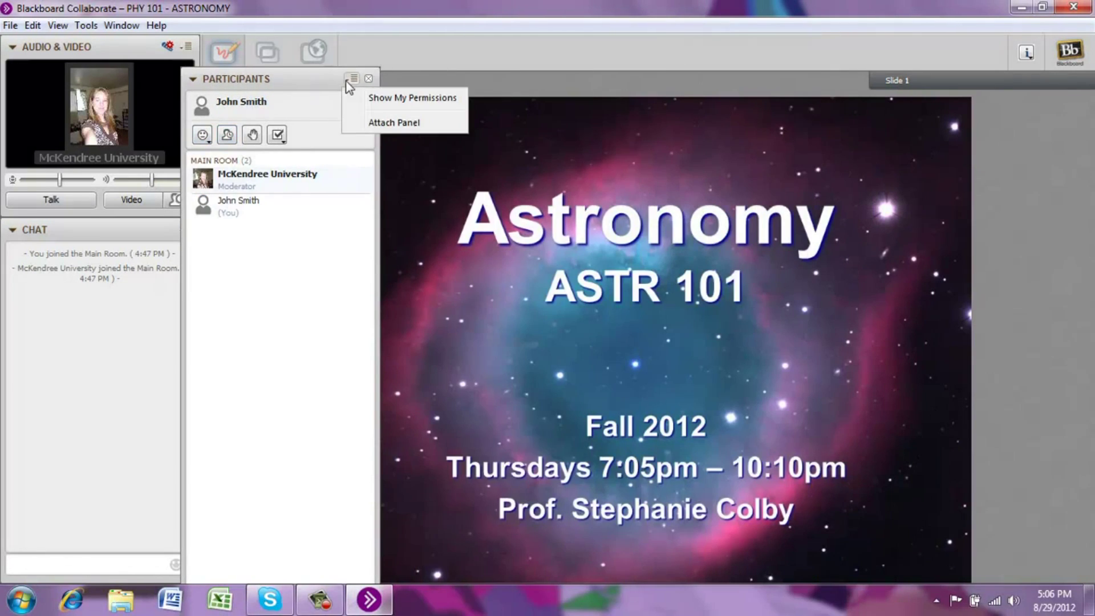
{"action": "left_click", "coordinate": [379, 126]}
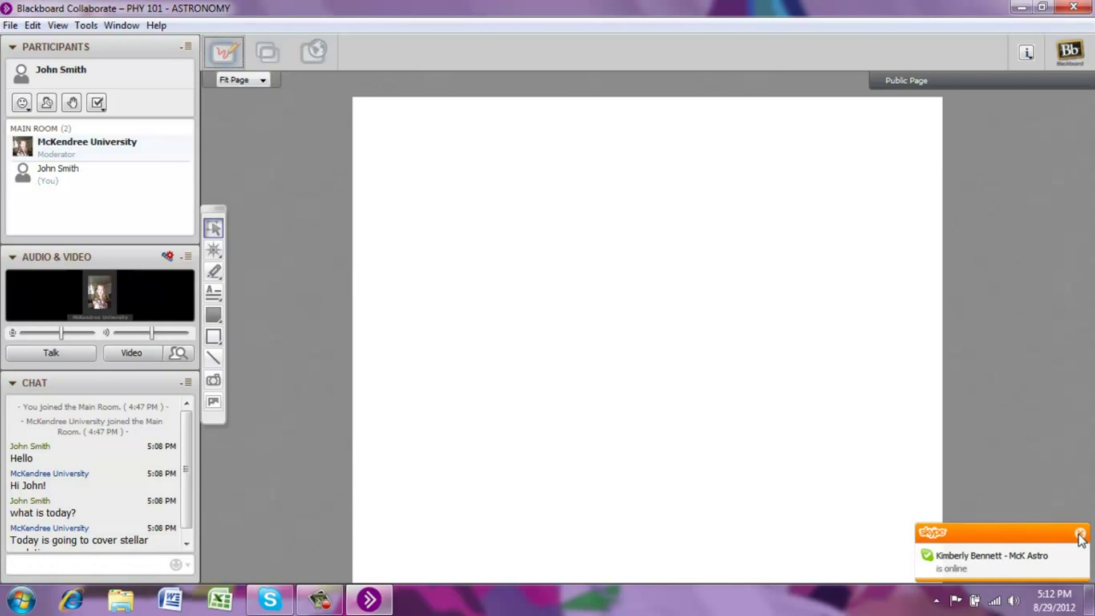
Step: Dismiss the Skype popup and draw a black pencil stroke, then a blue one below it
{"action": "left_click", "coordinate": [1081, 532]}
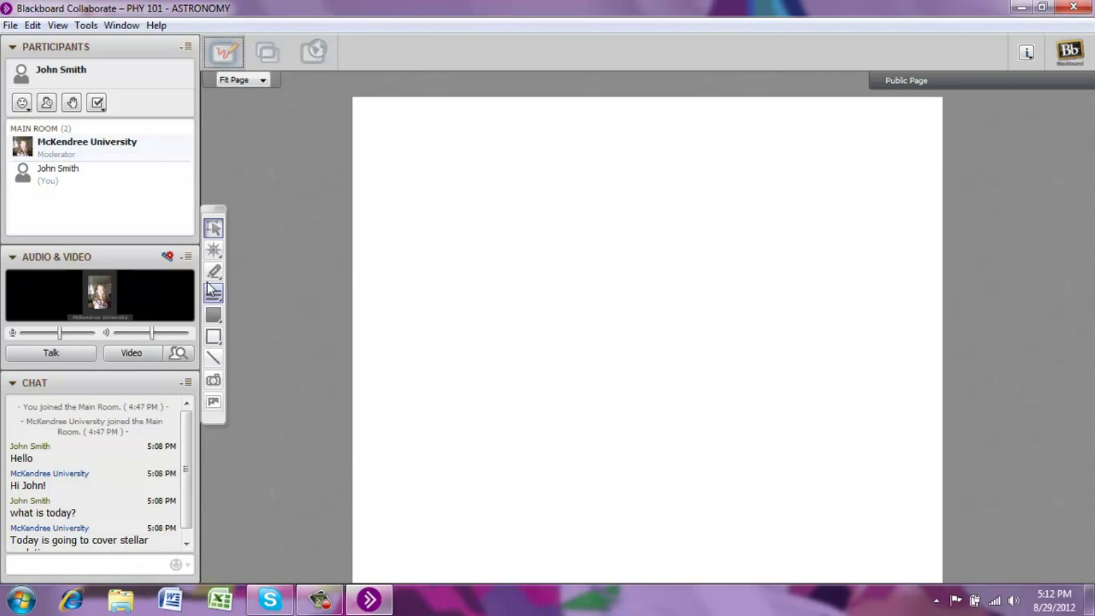
{"action": "left_click_drag", "start_coordinate": [214, 278], "coordinate": [233, 273]}
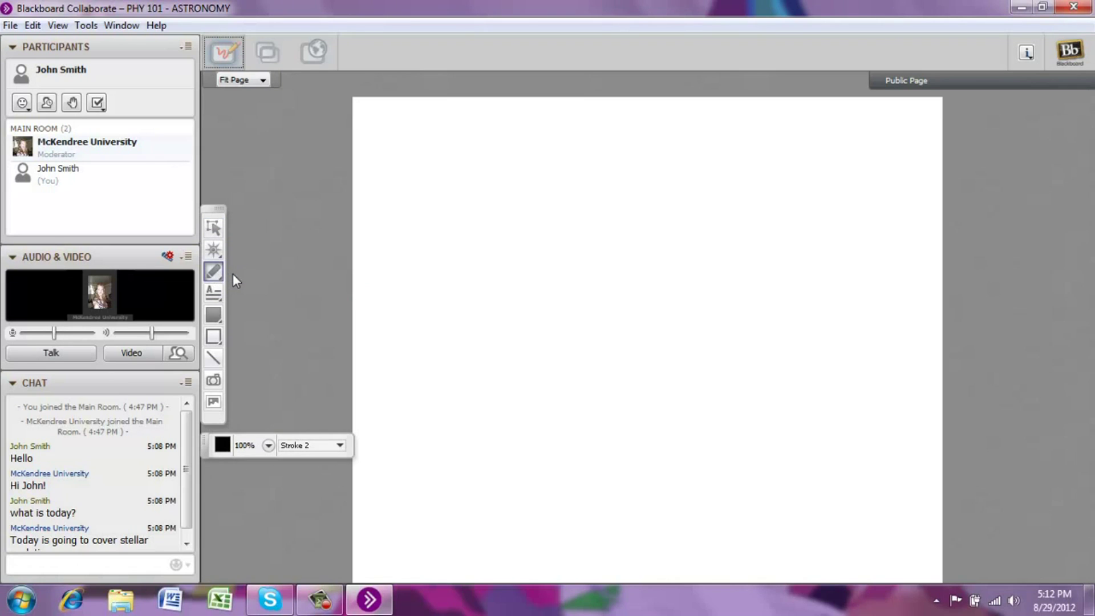
{"action": "mouse_move", "coordinate": [488, 237]}
{"action": "left_mouse_down"}
{"action": "mouse_move", "coordinate": [541, 190]}
{"action": "mouse_move", "coordinate": [626, 294]}
{"action": "mouse_move", "coordinate": [700, 208]}
{"action": "mouse_move", "coordinate": [691, 216]}
{"action": "left_mouse_up"}
{"action": "left_click", "coordinate": [222, 444]}
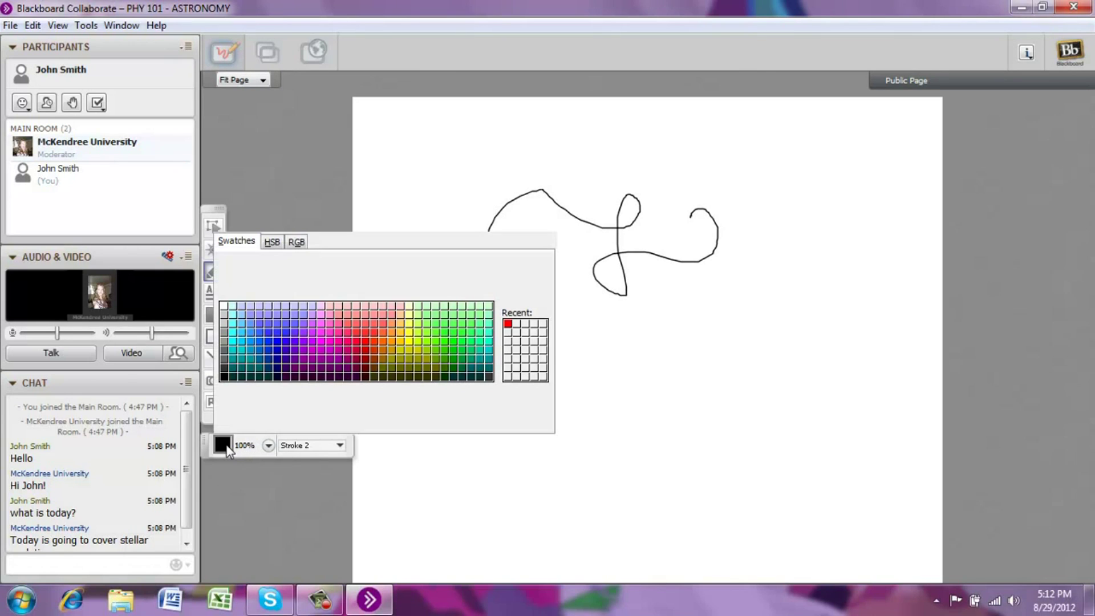
{"action": "left_click", "coordinate": [282, 353]}
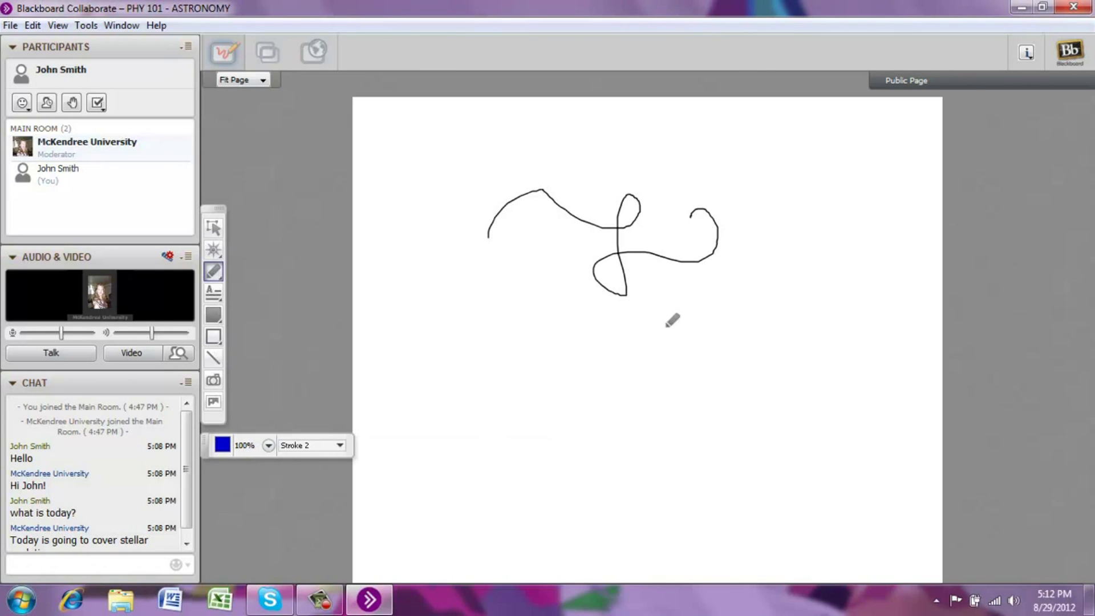
{"action": "mouse_move", "coordinate": [626, 330]}
{"action": "left_mouse_down"}
{"action": "mouse_move", "coordinate": [730, 341]}
{"action": "mouse_move", "coordinate": [563, 318]}
{"action": "left_mouse_up"}
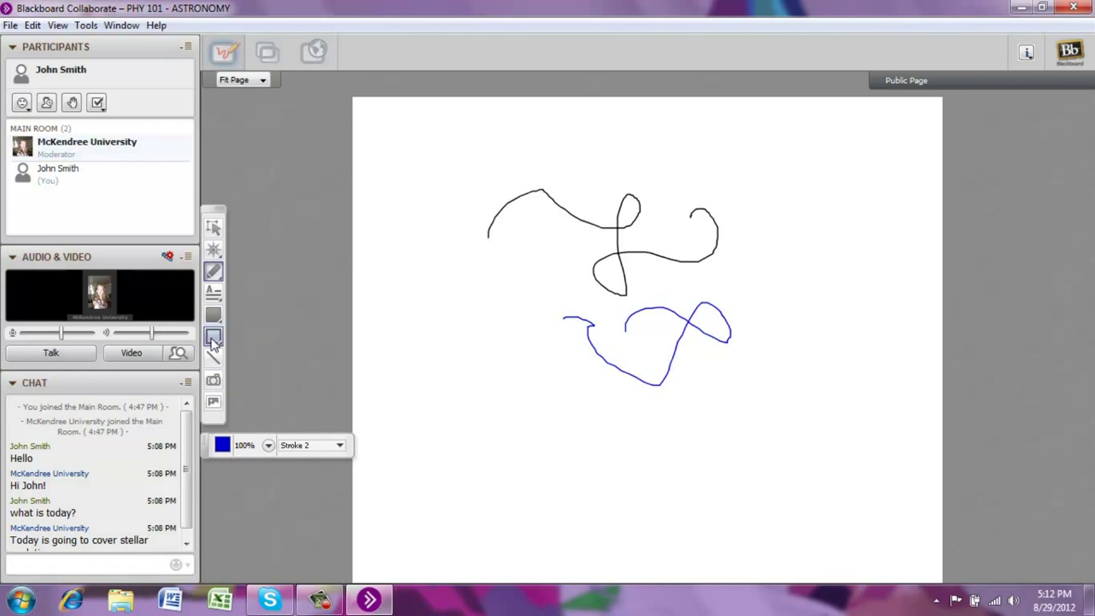
Step: Add a small 'test' text label and place it on the blue stroke
{"action": "left_click", "coordinate": [220, 294]}
{"action": "left_click_drag", "start_coordinate": [452, 276], "coordinate": [519, 340]}
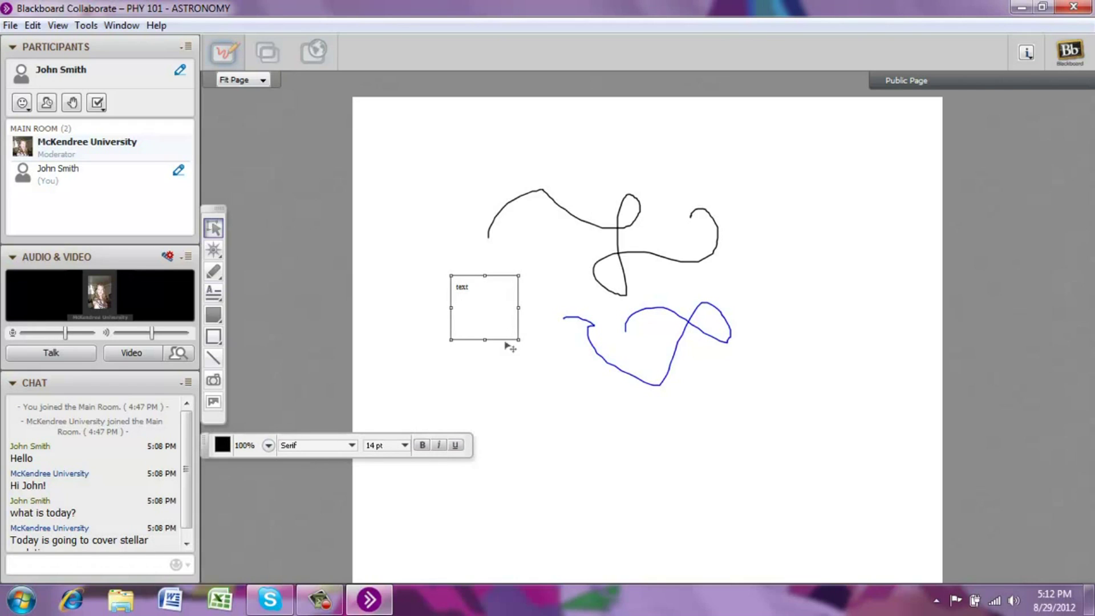
{"action": "left_click", "coordinate": [504, 362]}
{"action": "left_click_drag", "start_coordinate": [471, 323], "coordinate": [614, 393]}
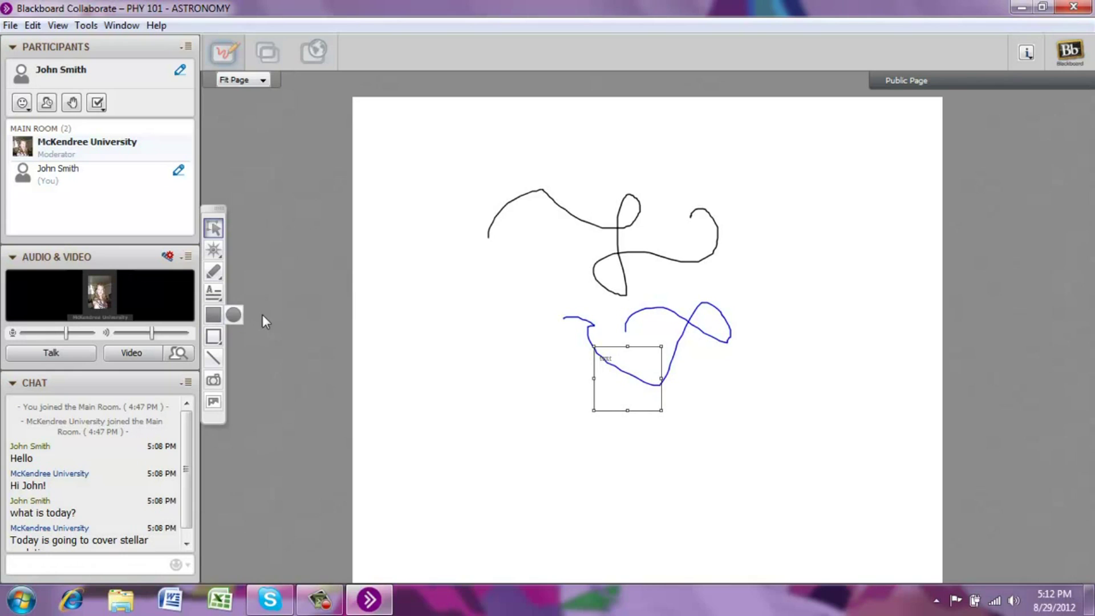
Step: Draw a solid black ellipse left of the blue stroke
{"action": "left_click", "coordinate": [234, 313]}
{"action": "mouse_move", "coordinate": [398, 300]}
{"action": "left_mouse_down"}
{"action": "mouse_move", "coordinate": [414, 325]}
{"action": "mouse_move", "coordinate": [563, 390]}
{"action": "left_mouse_up"}
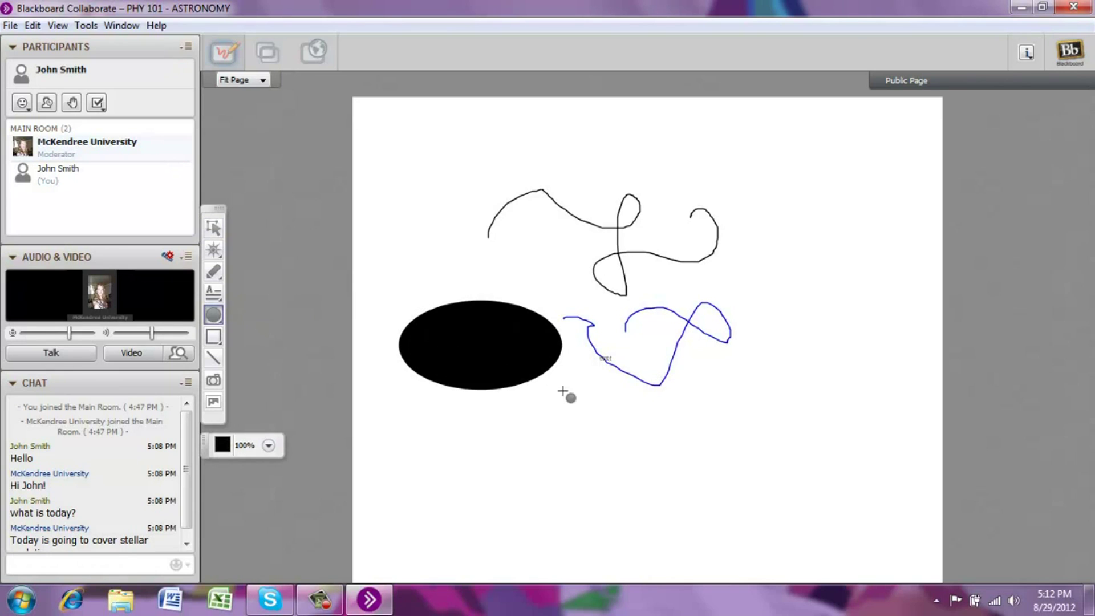
{"action": "left_click", "coordinate": [548, 437]}
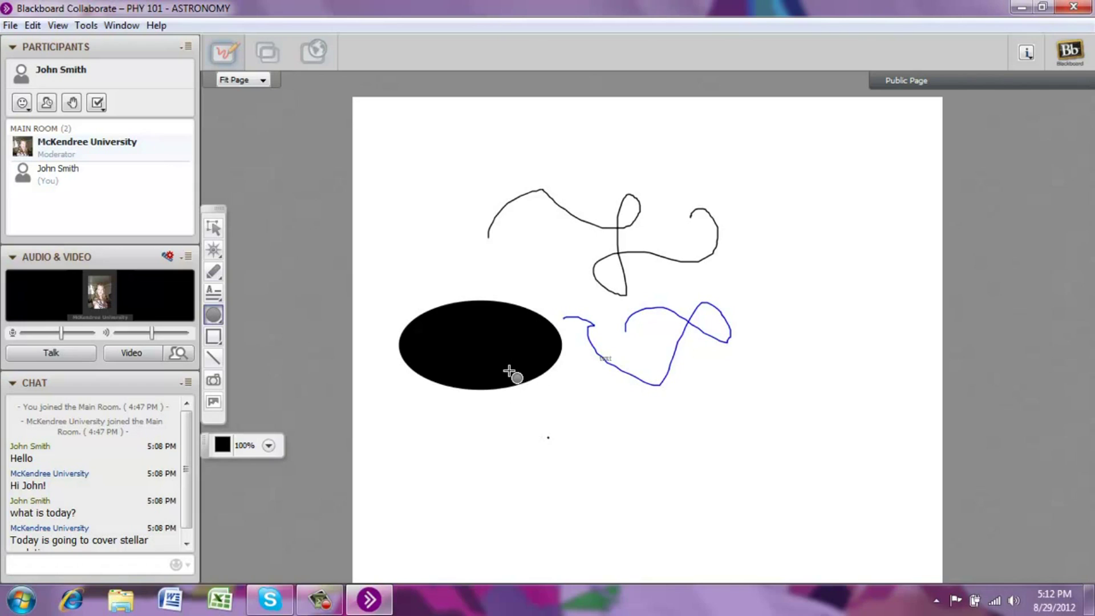